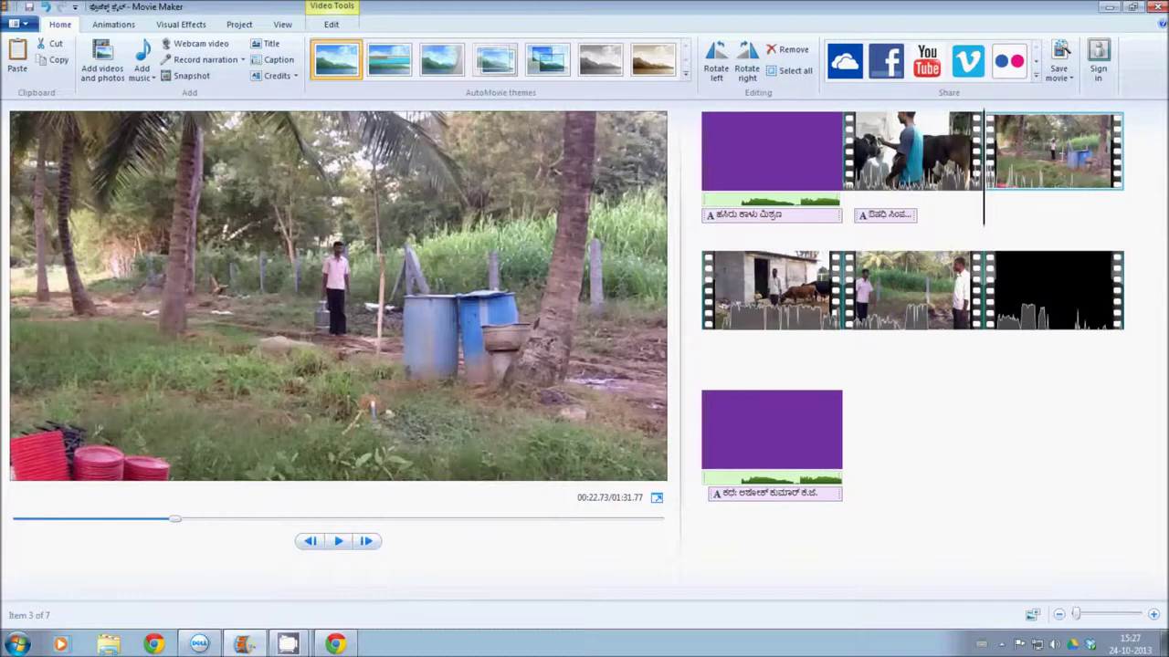
Step: Play the movie from the third clip into the farmyard scenes to review the cut to the fourth clip
click(1070, 165)
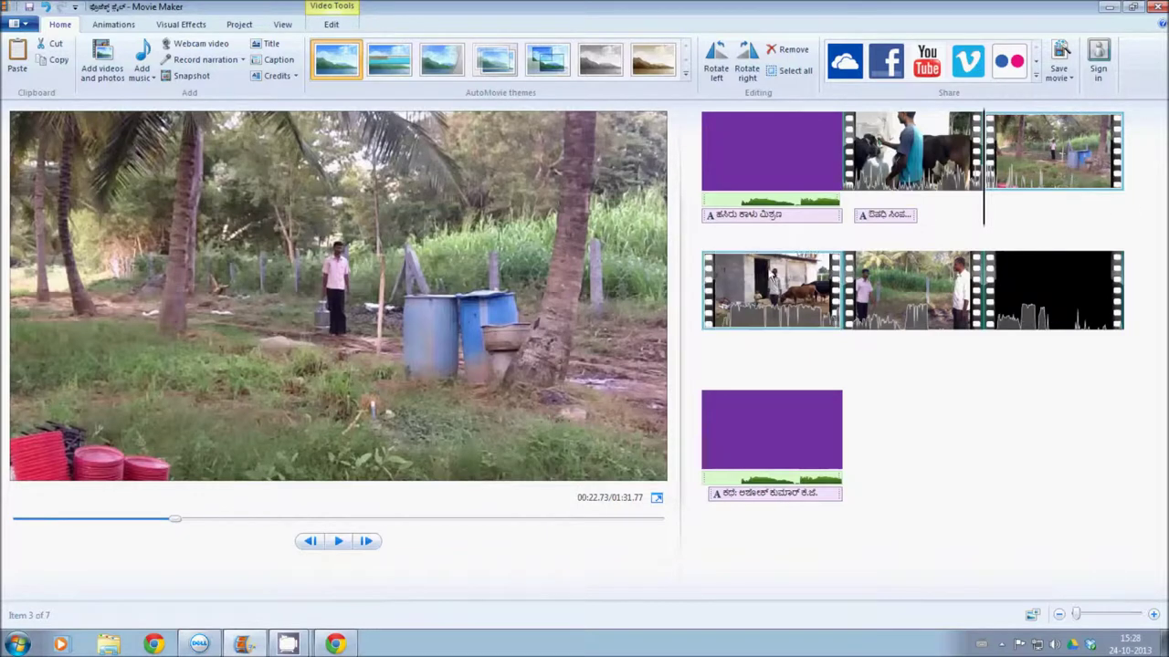
click(770, 287)
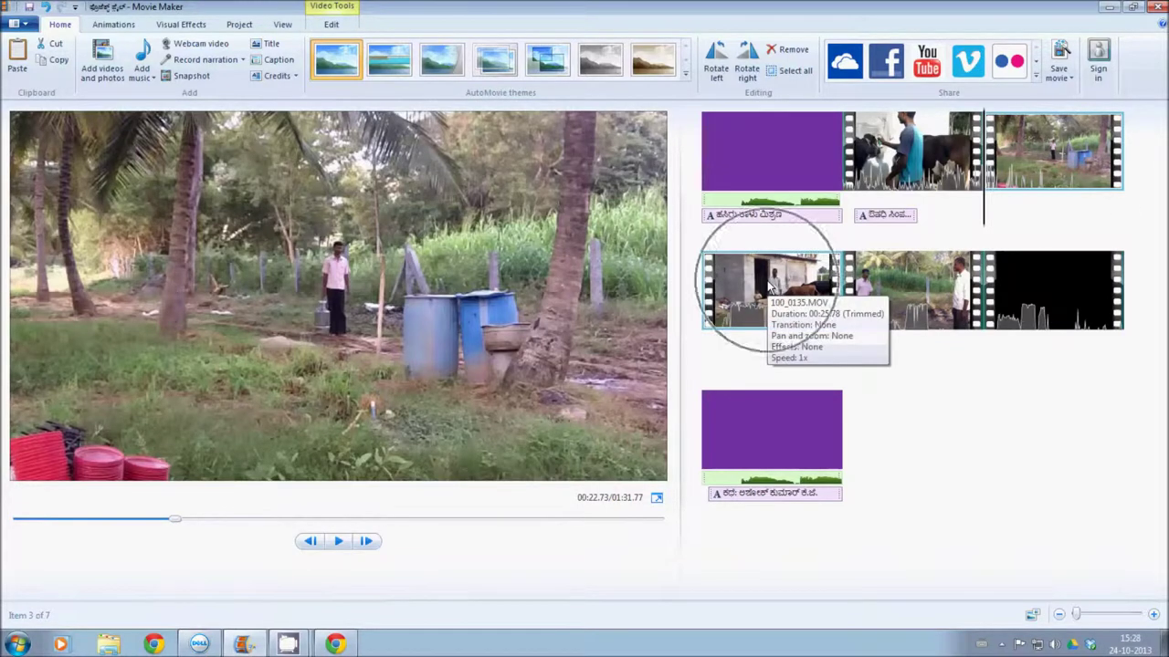
click(770, 288)
click(770, 288)
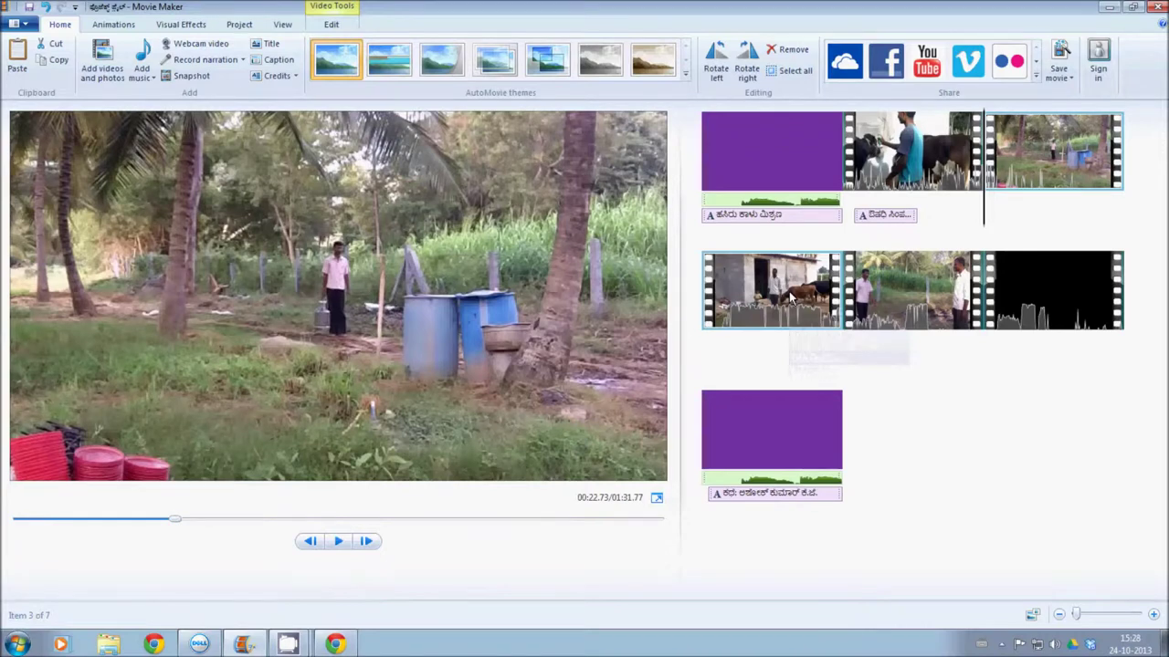
click(339, 542)
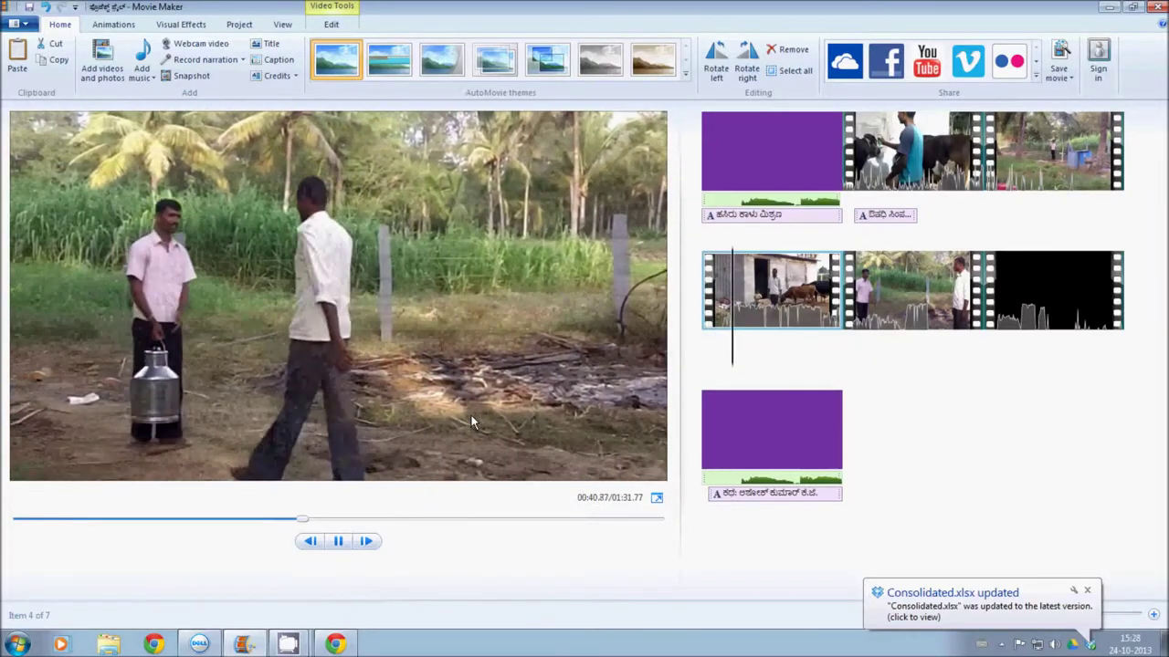
click(340, 542)
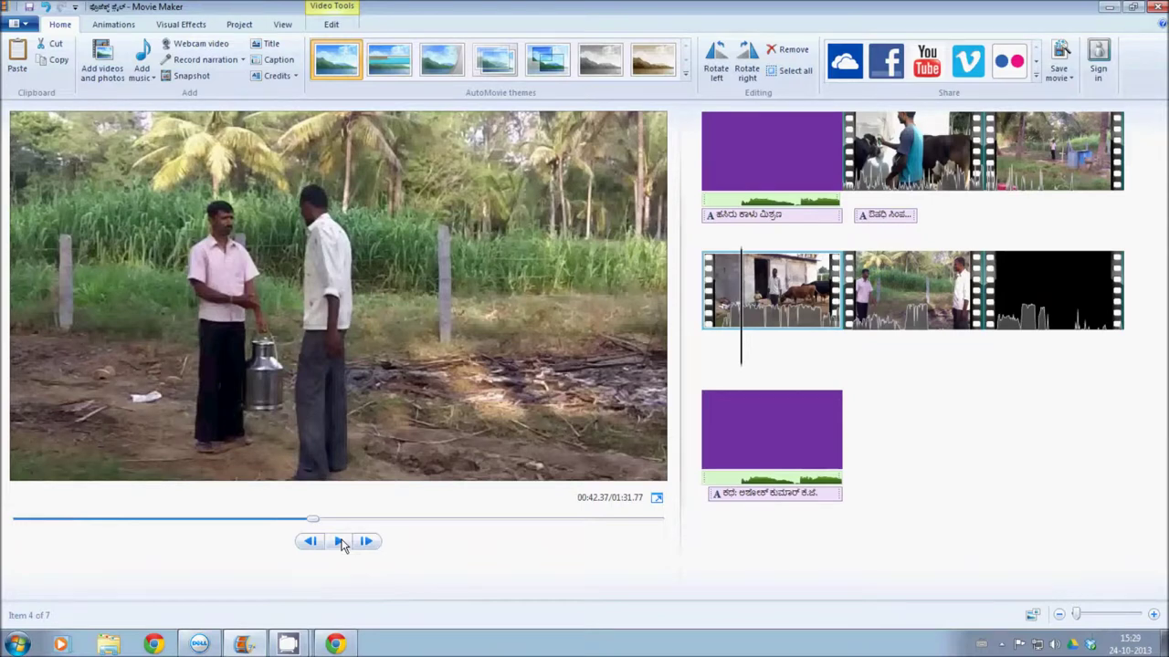
Step: Browse the transitions available for the third clip, including the Diagonals, Dissolves, and Patterns and Shapes groups
click(1054, 146)
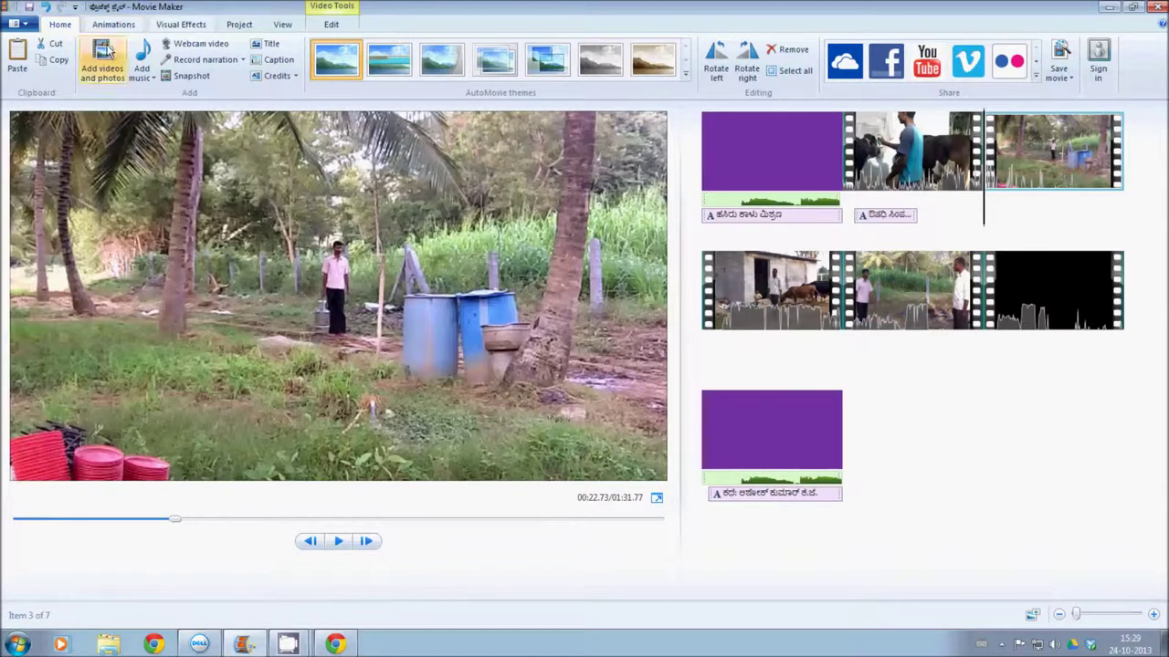
click(112, 25)
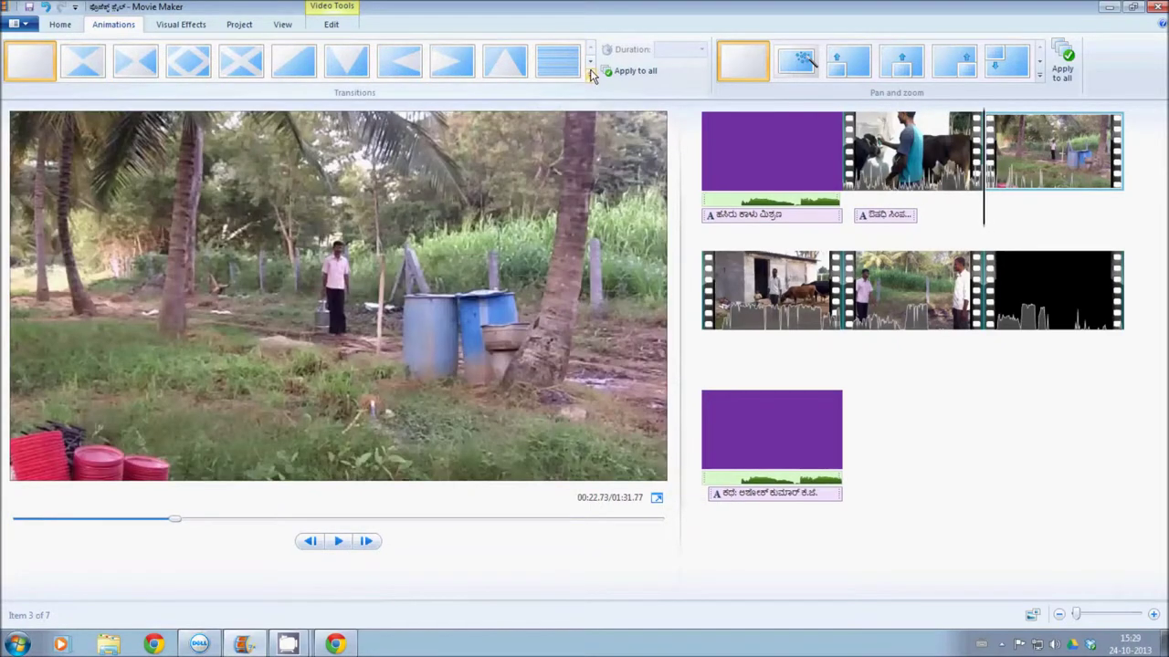
click(591, 76)
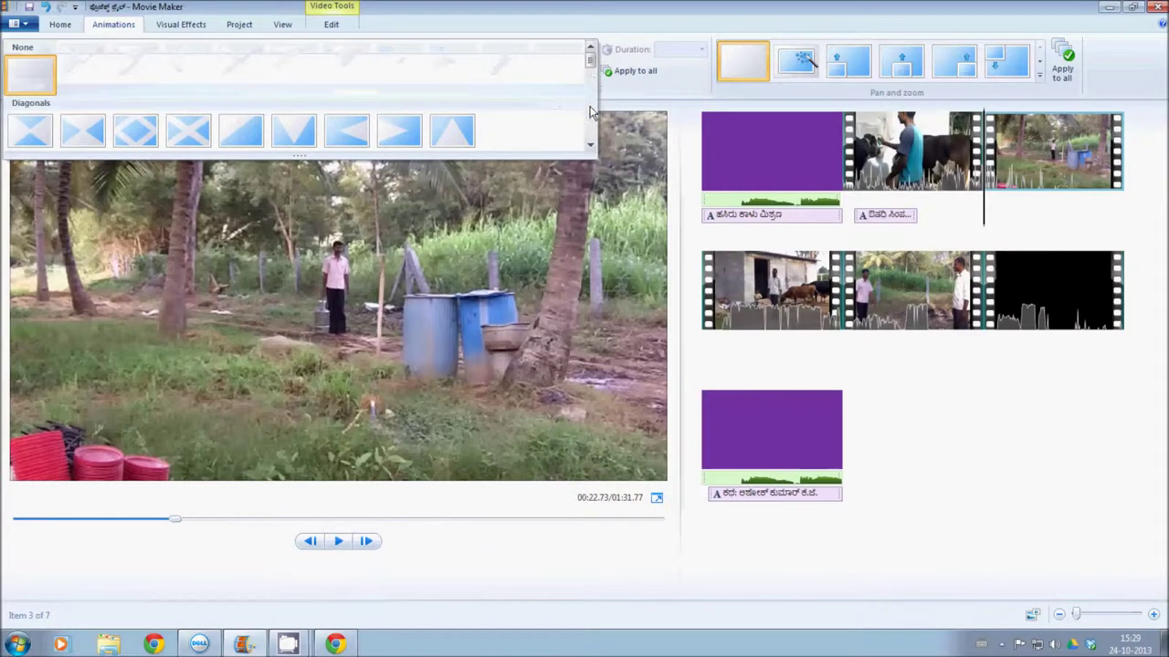
mouse_move(593, 68)
mouse_down()
mouse_move(591, 125)
mouse_move(593, 64)
mouse_up()
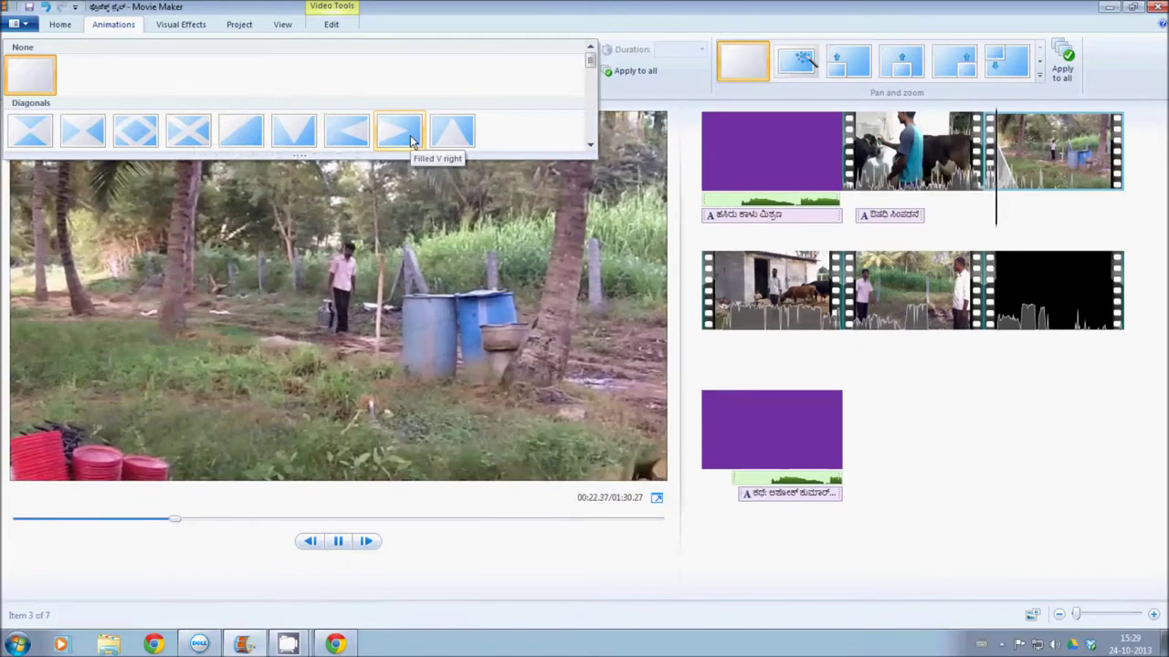
click(591, 146)
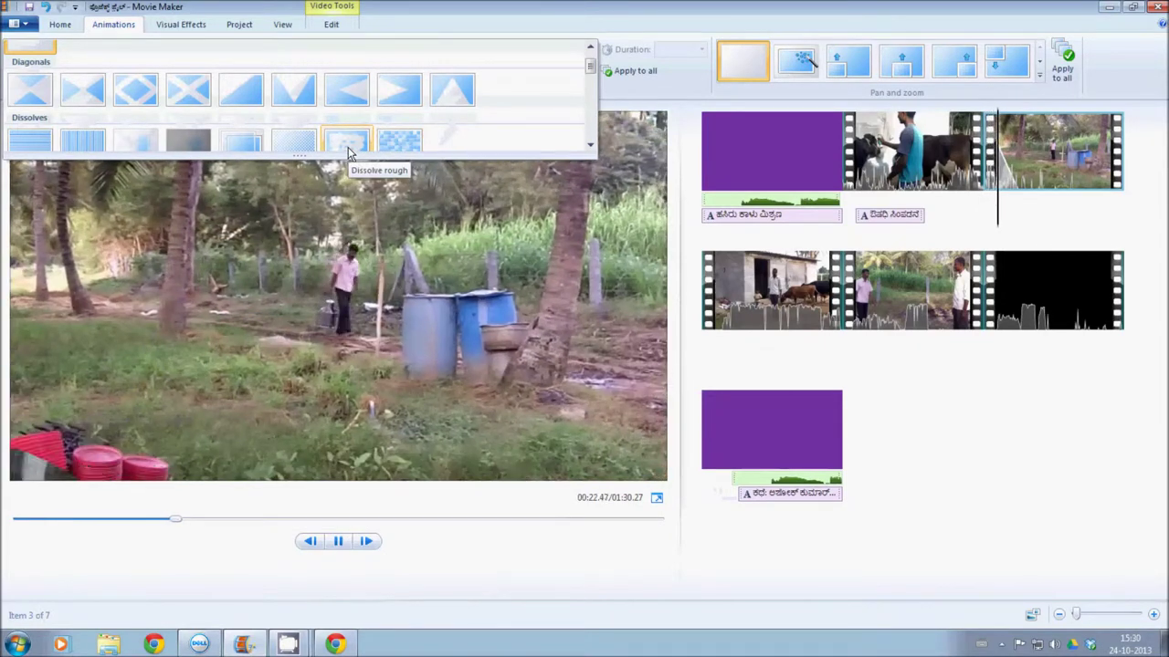
click(591, 146)
click(591, 146)
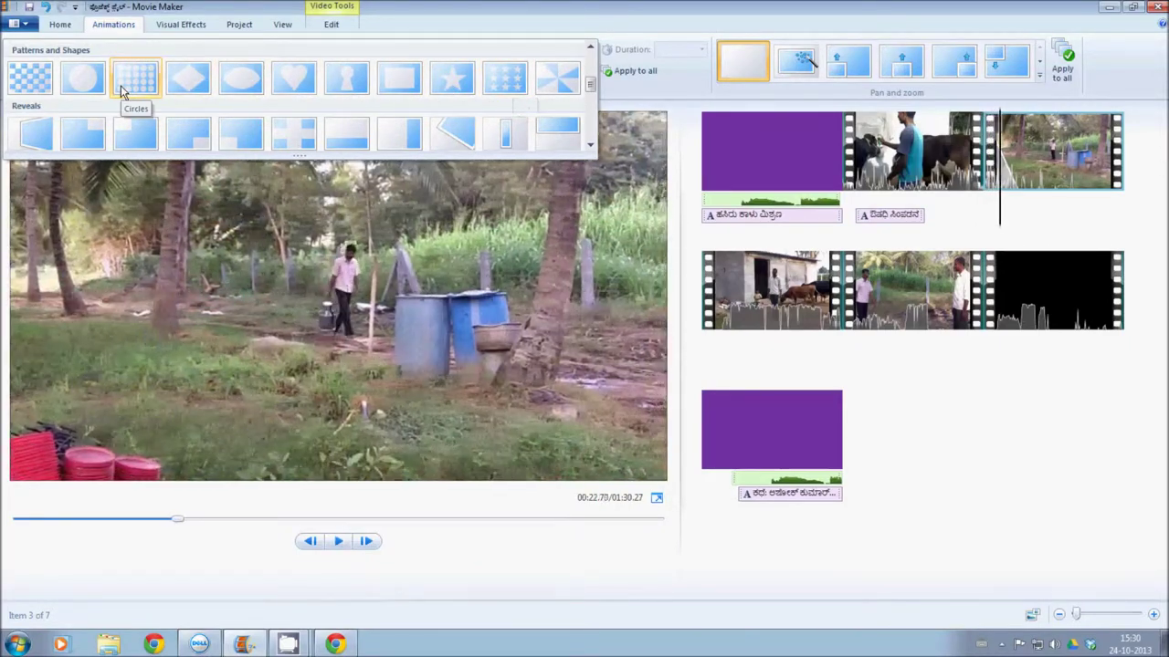
scroll(592, 84, up, 2)
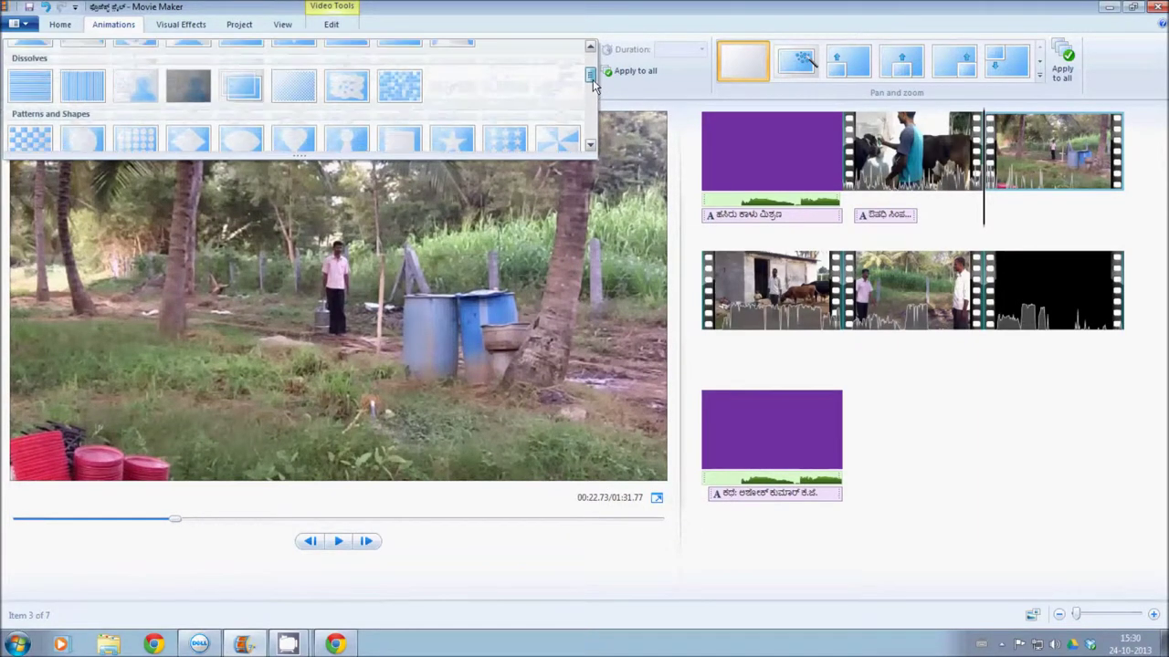
scroll(592, 81, up, 1)
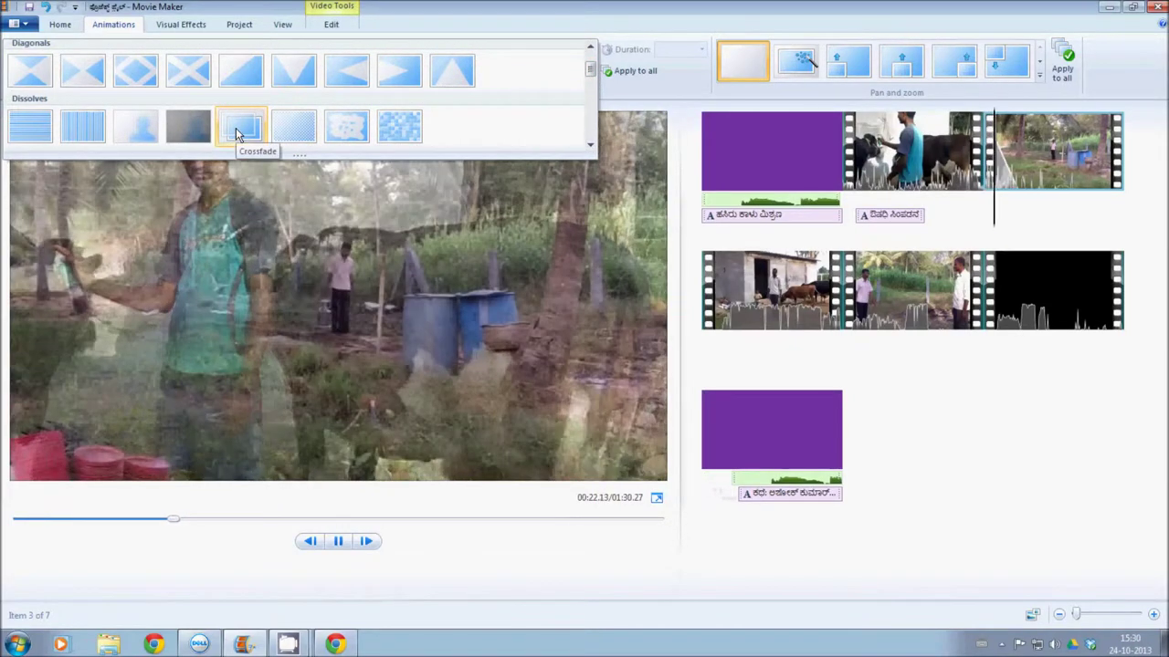
Step: Preview the Crossfade transition on the third clip, leaving the transition gallery without applying it
click(237, 133)
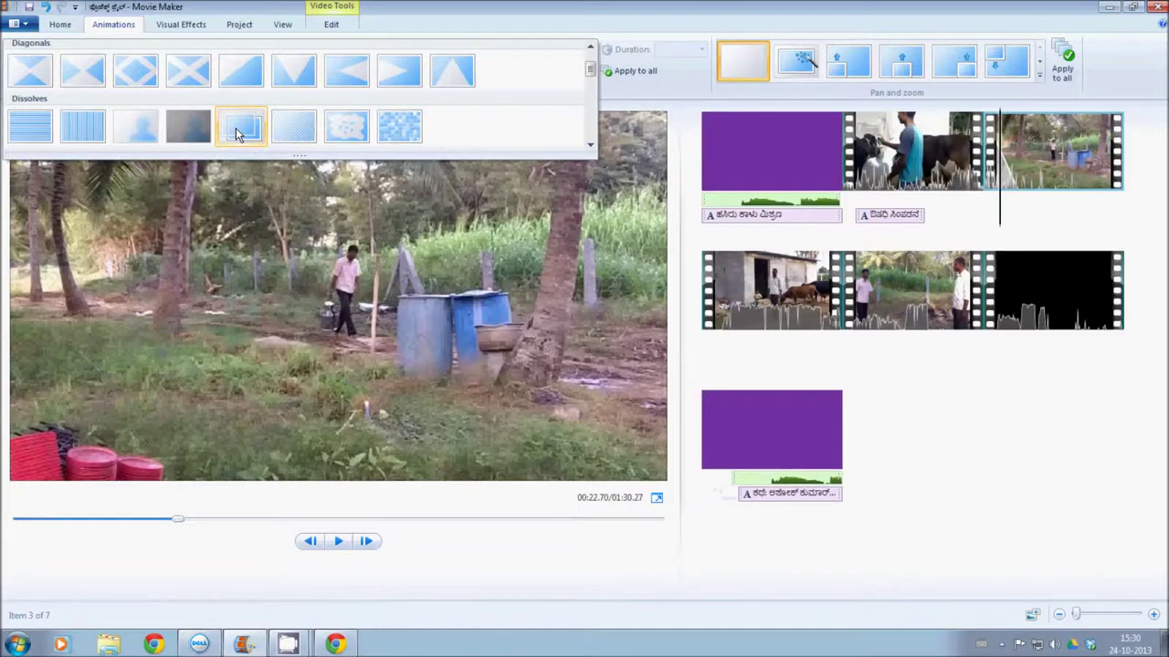
click(237, 133)
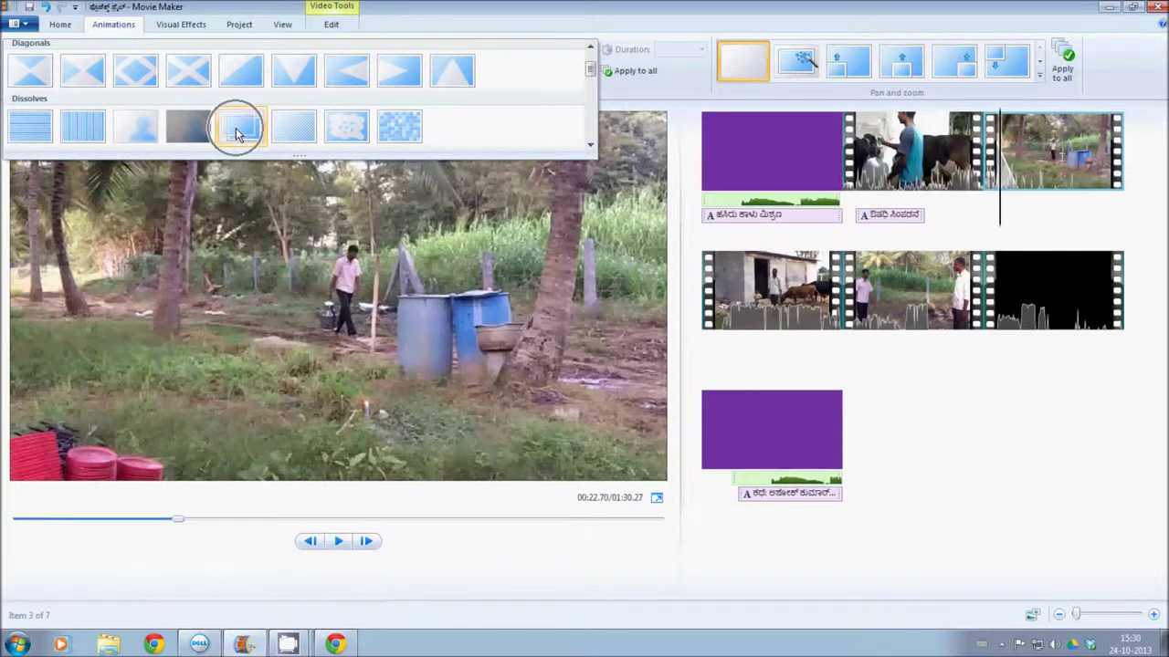
click(236, 133)
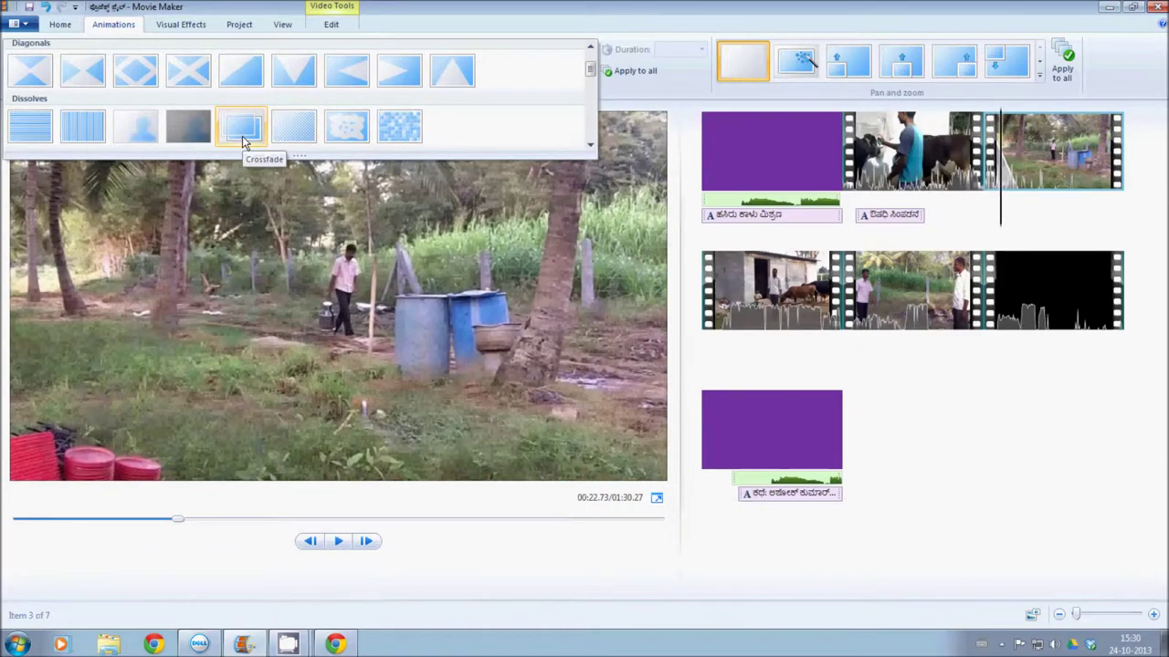
click(244, 142)
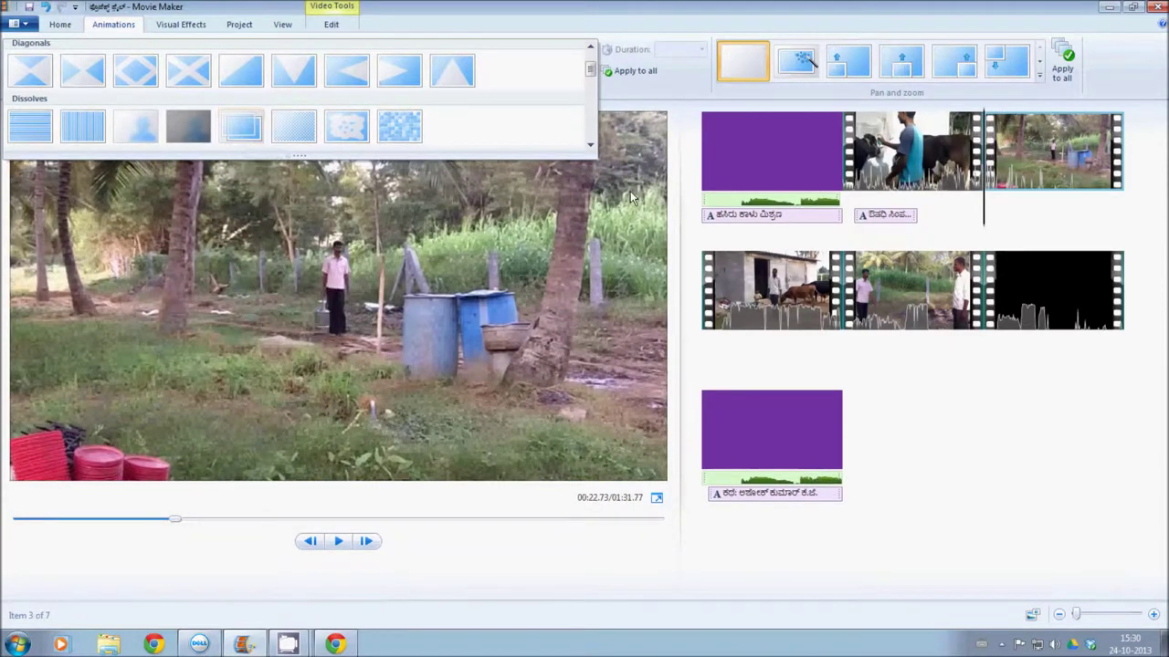
click(603, 243)
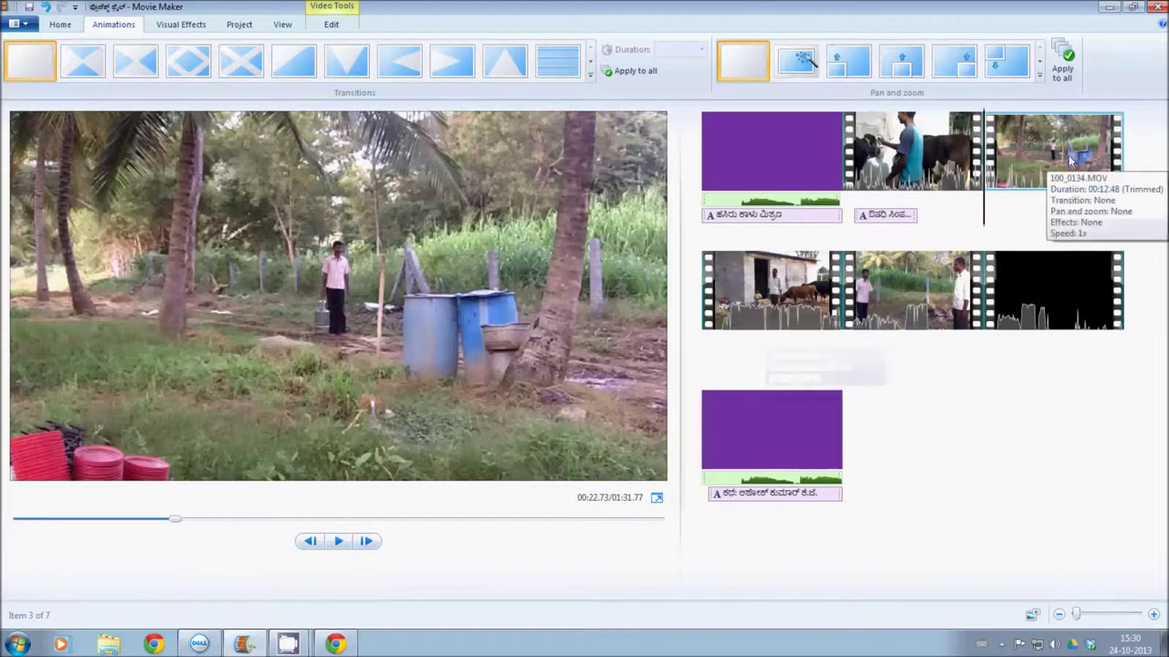
Step: Apply the Crossfade transition to the start of the fourth clip, the one showing the shed and cows
click(781, 301)
click(1057, 164)
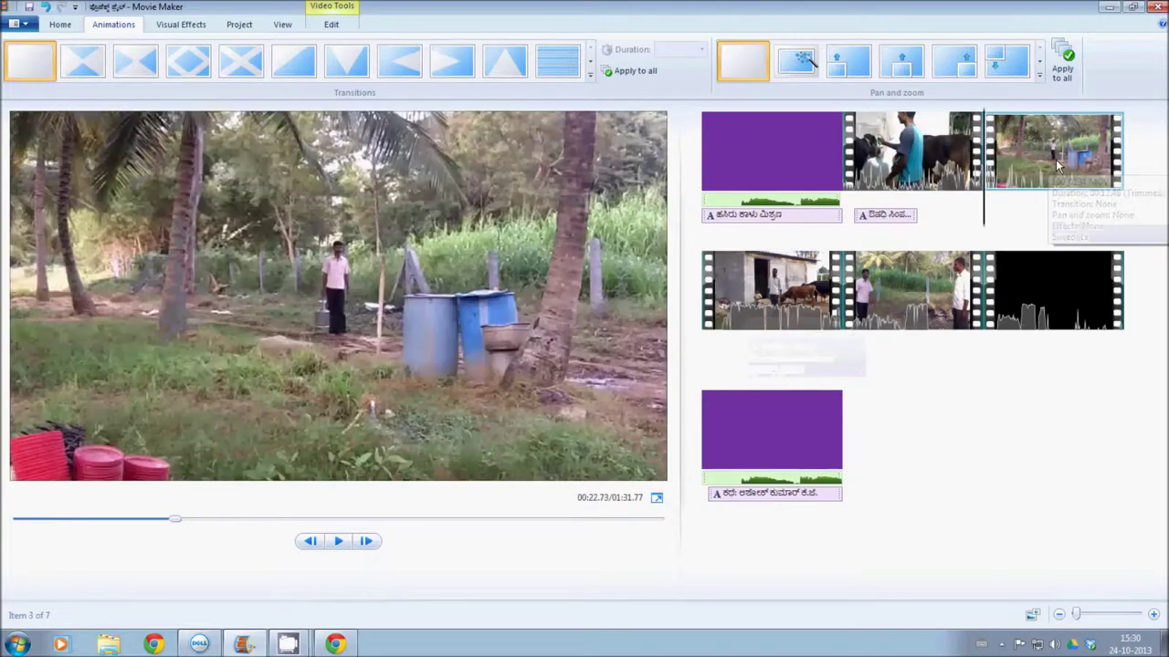
click(776, 299)
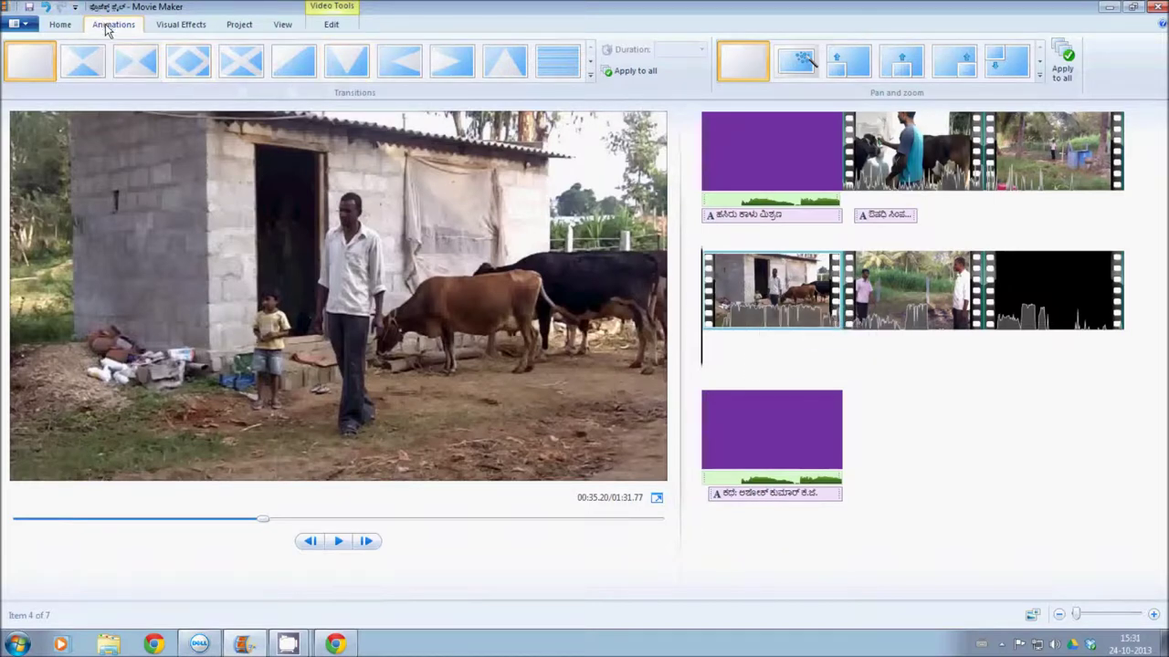
click(590, 61)
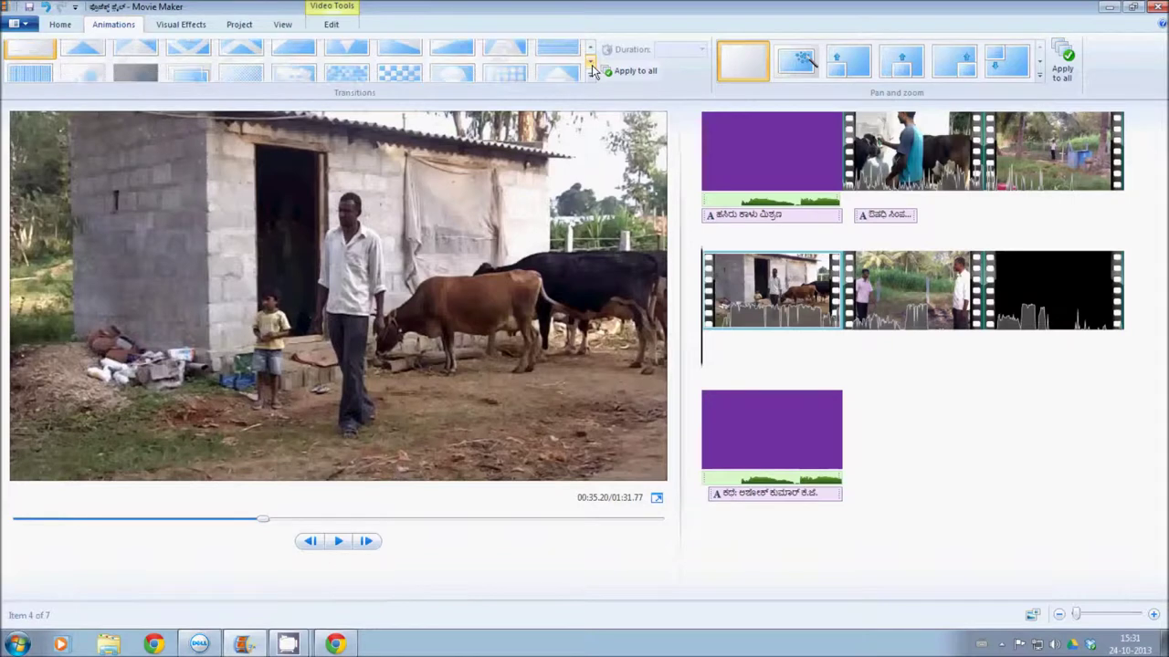
click(194, 66)
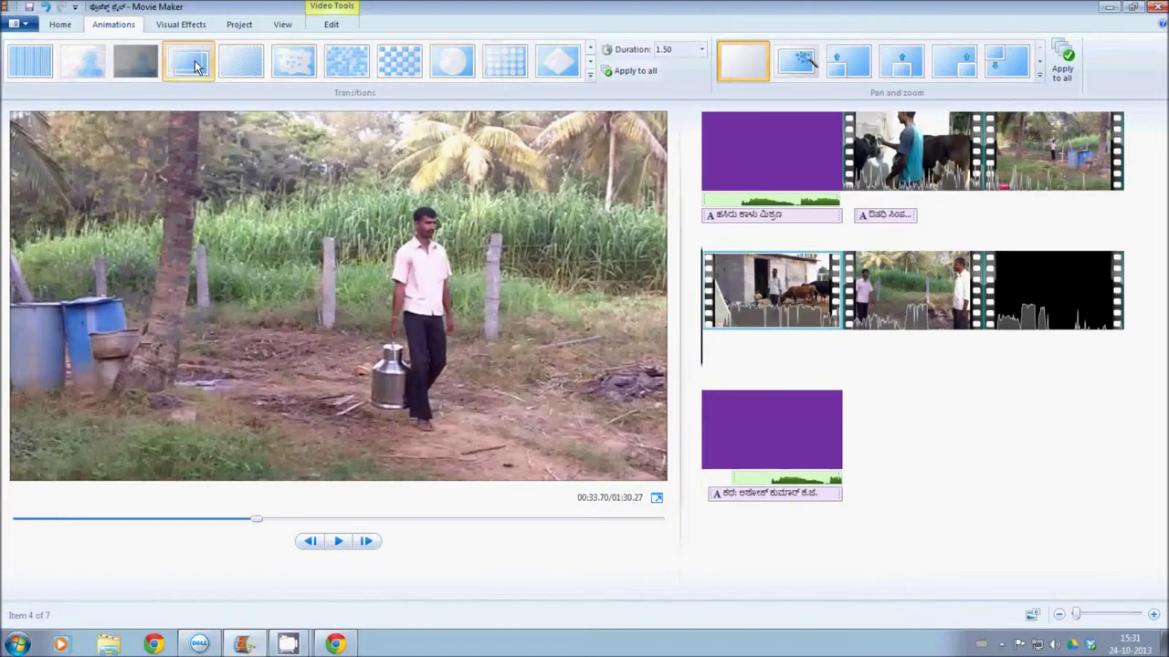
click(722, 319)
click(722, 318)
click(722, 318)
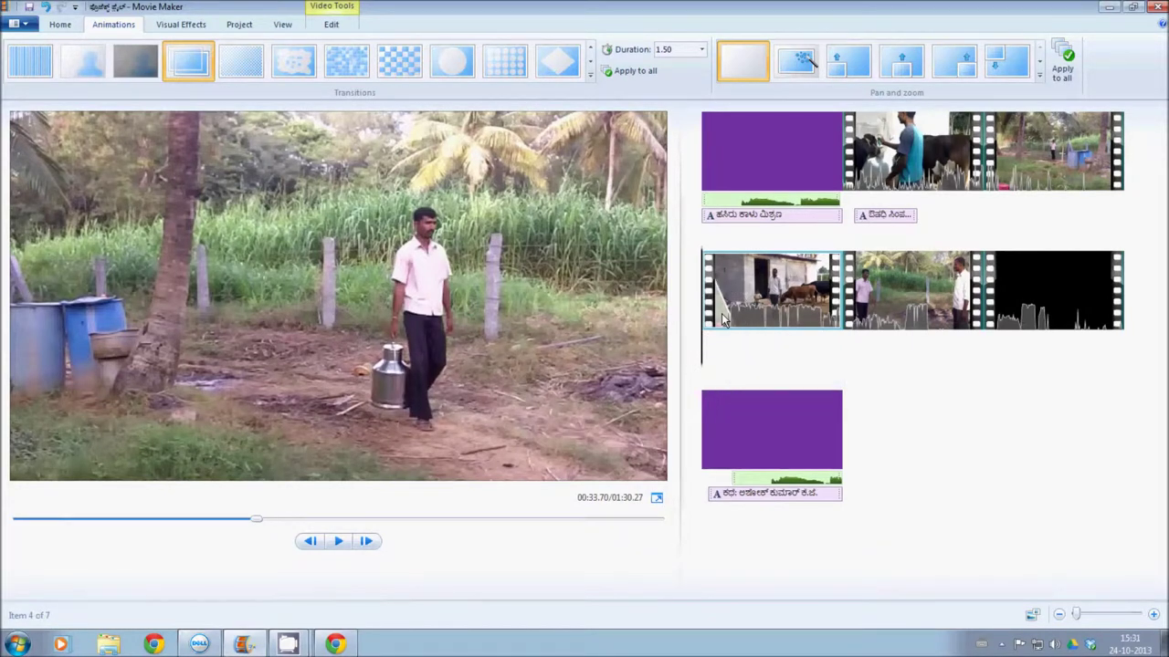
Step: Play from the middle of the third clip into the fourth to check the Crossfade between them
click(1056, 153)
drag(985, 217, 1055, 220)
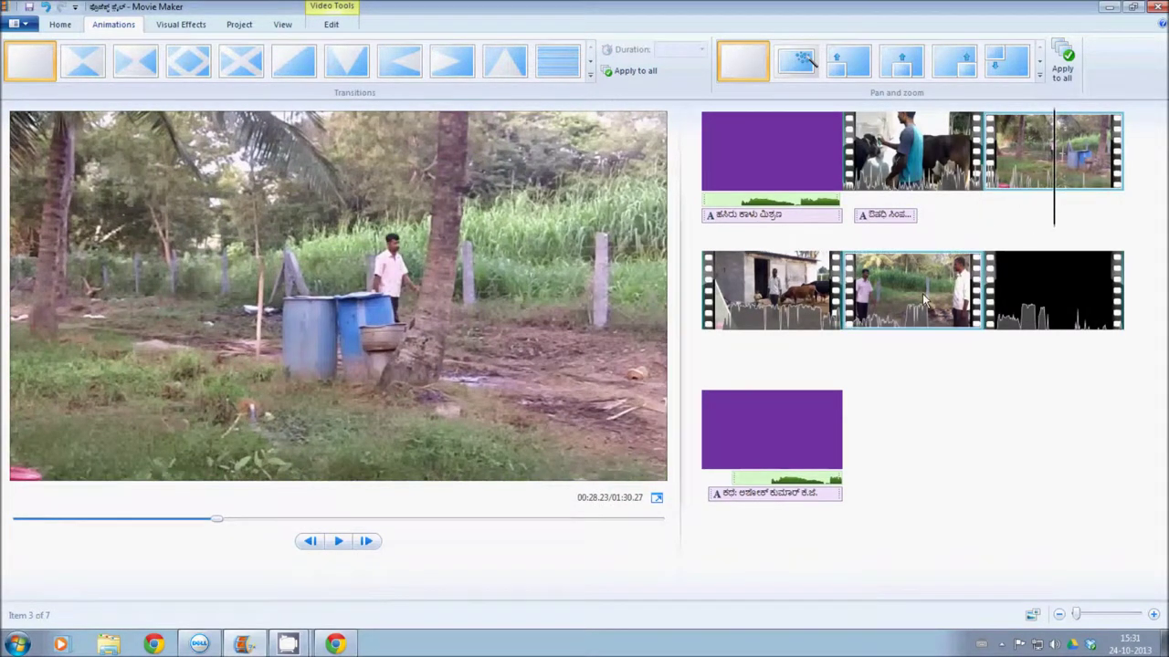
click(339, 542)
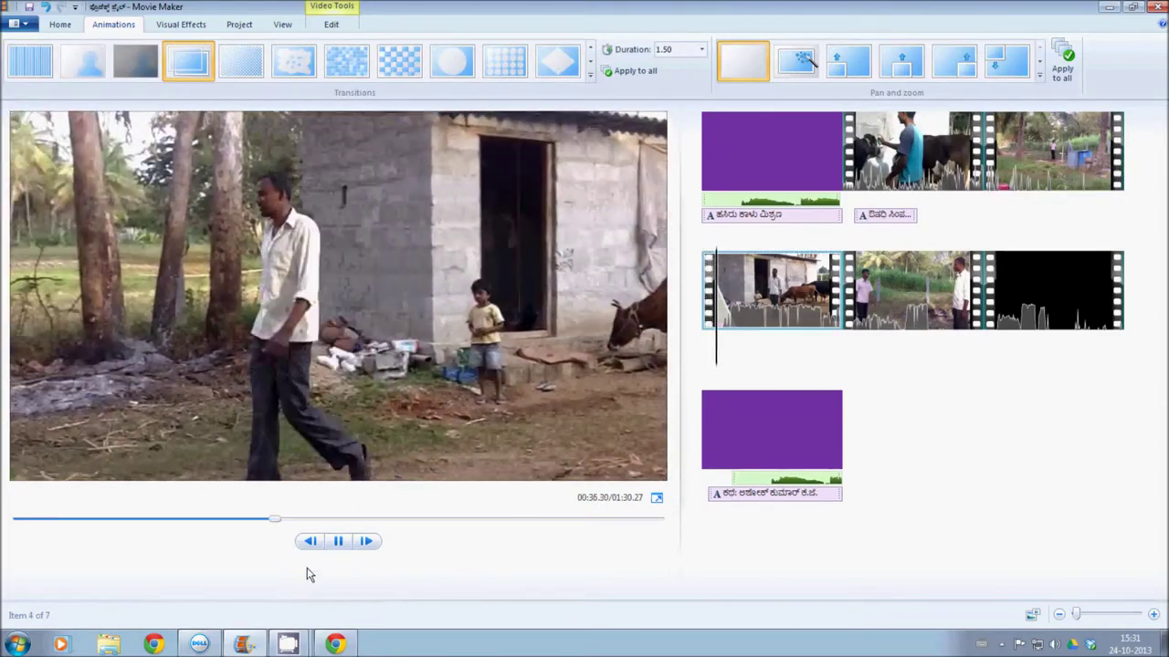
click(339, 542)
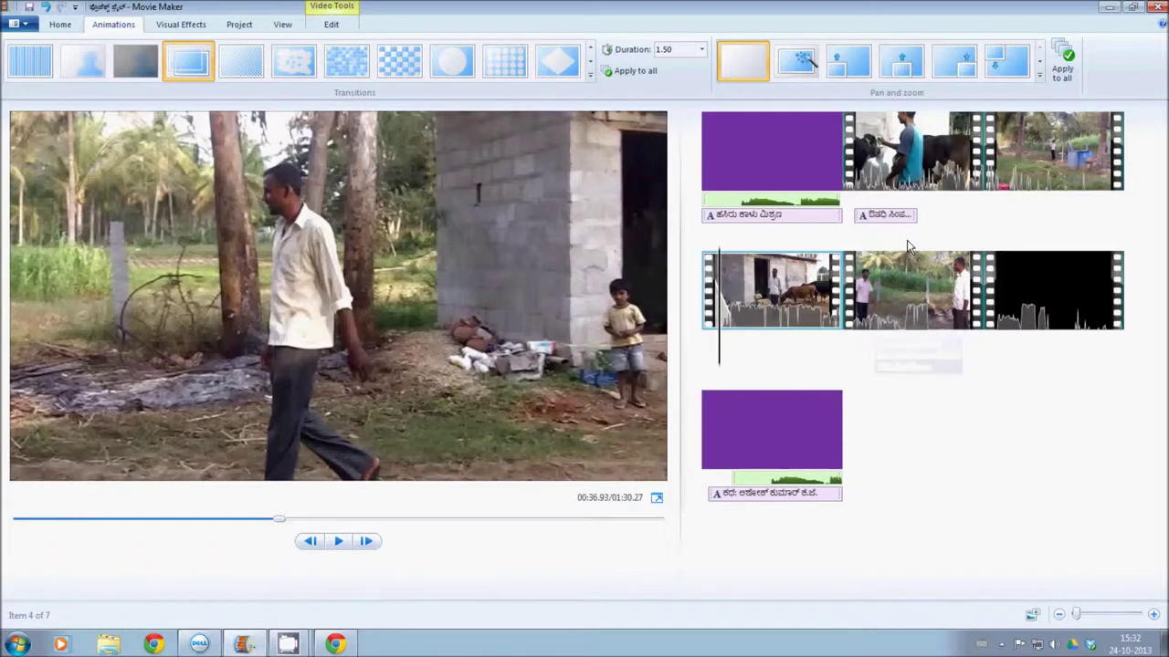
Step: Apply the Crossfade transition to the start of 100_0137.MOV, the last video clip before the closing title
click(1036, 310)
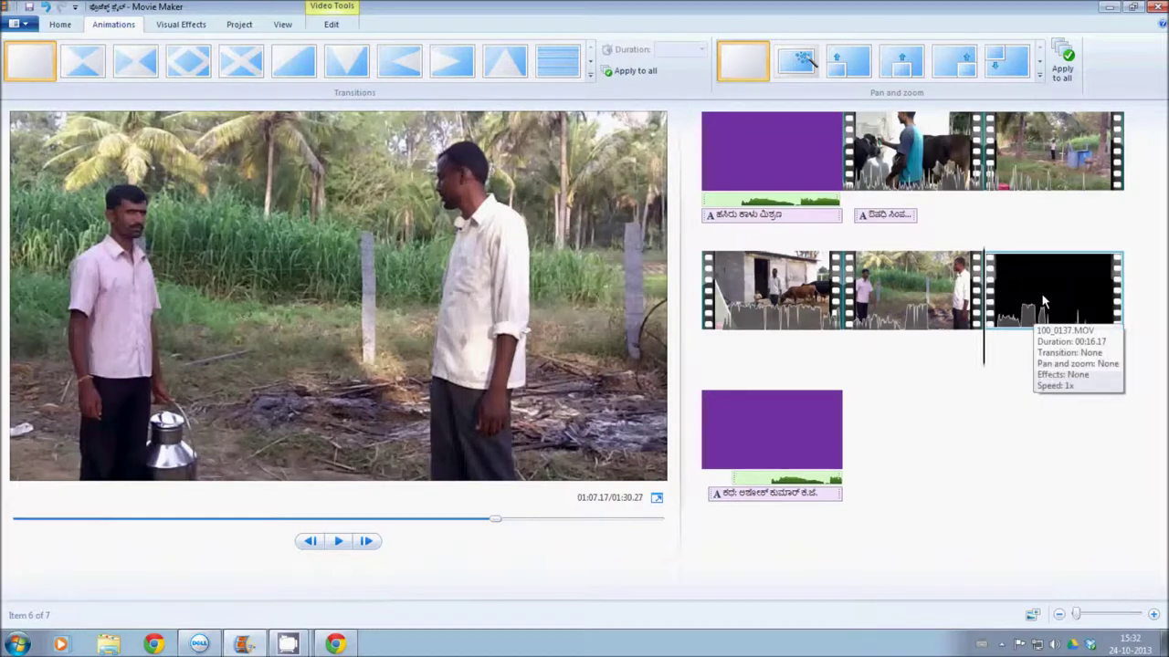
click(591, 63)
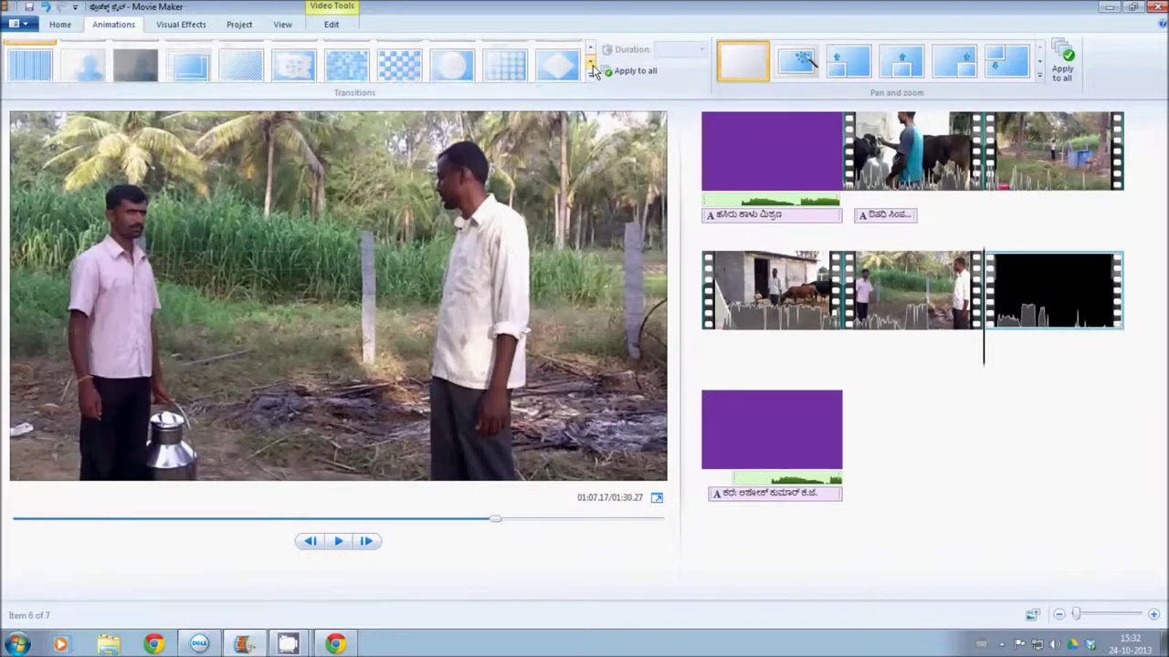
click(188, 62)
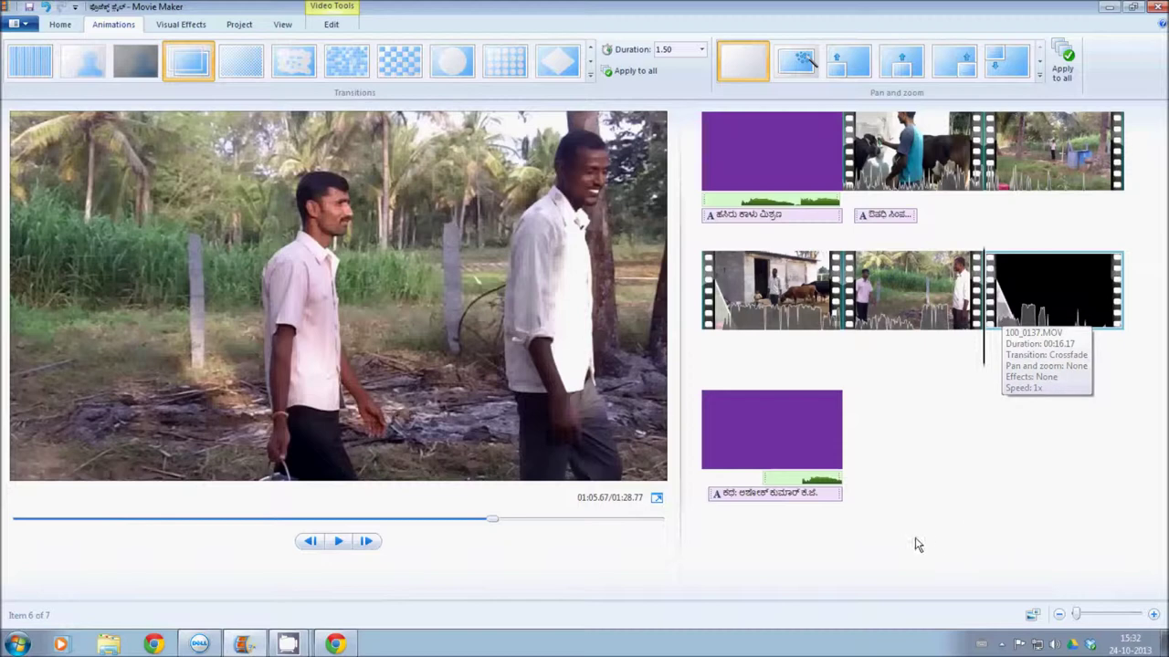
Step: Play the whole movie from the opening title to review the transitions, and minimize the editor window
click(731, 205)
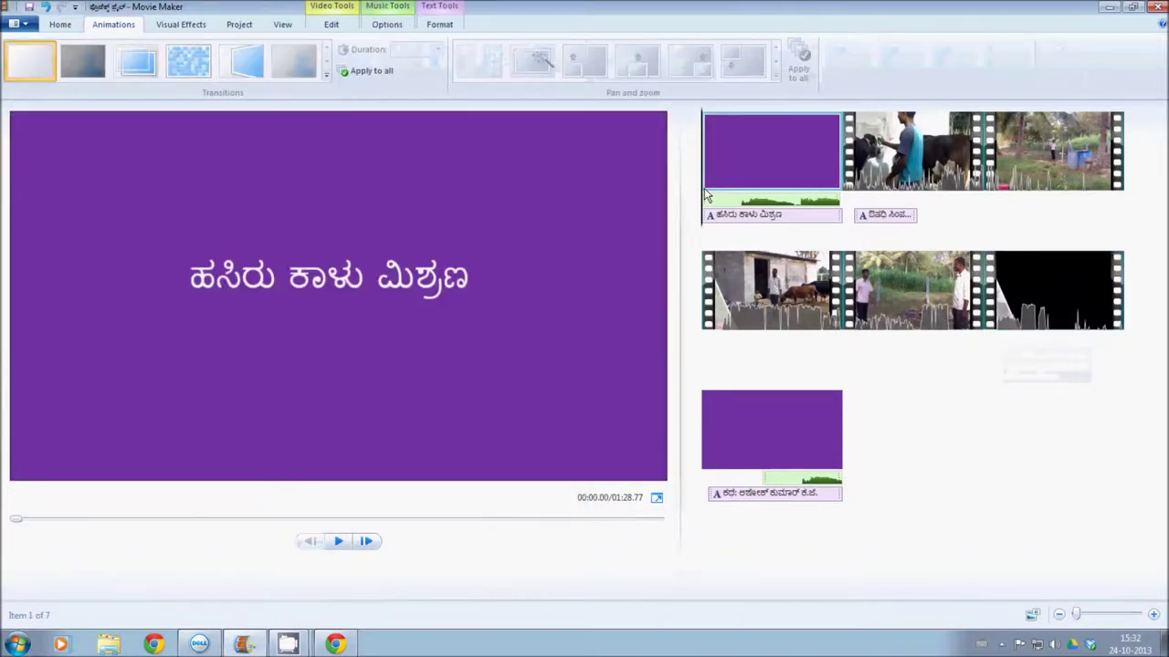
click(340, 542)
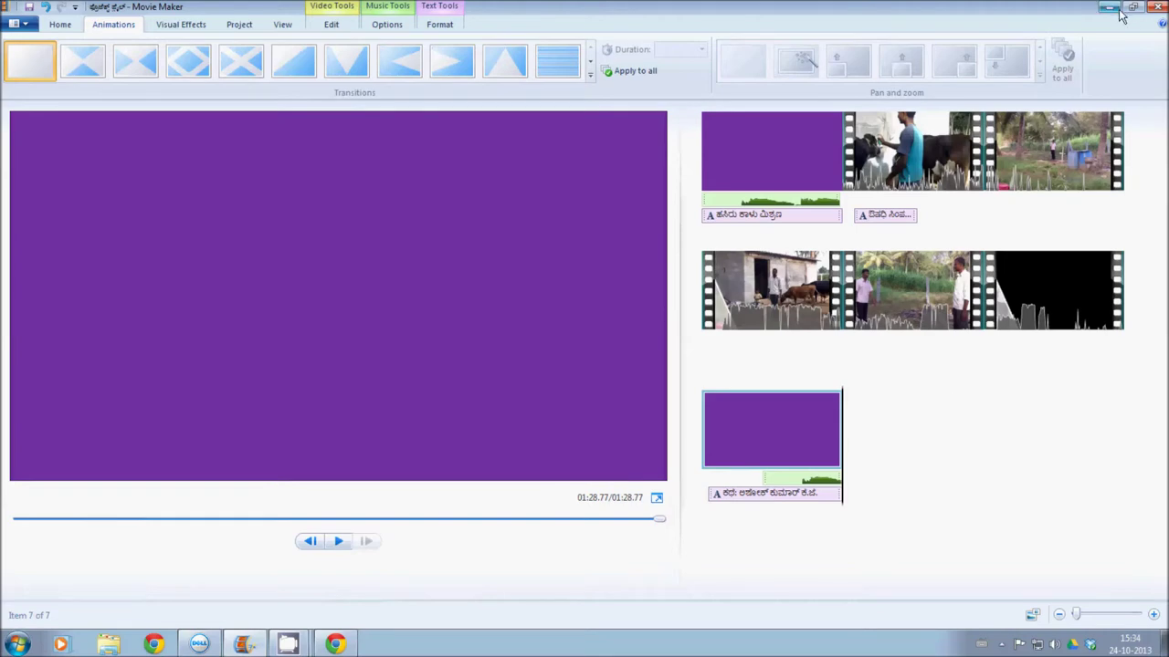
click(1158, 6)
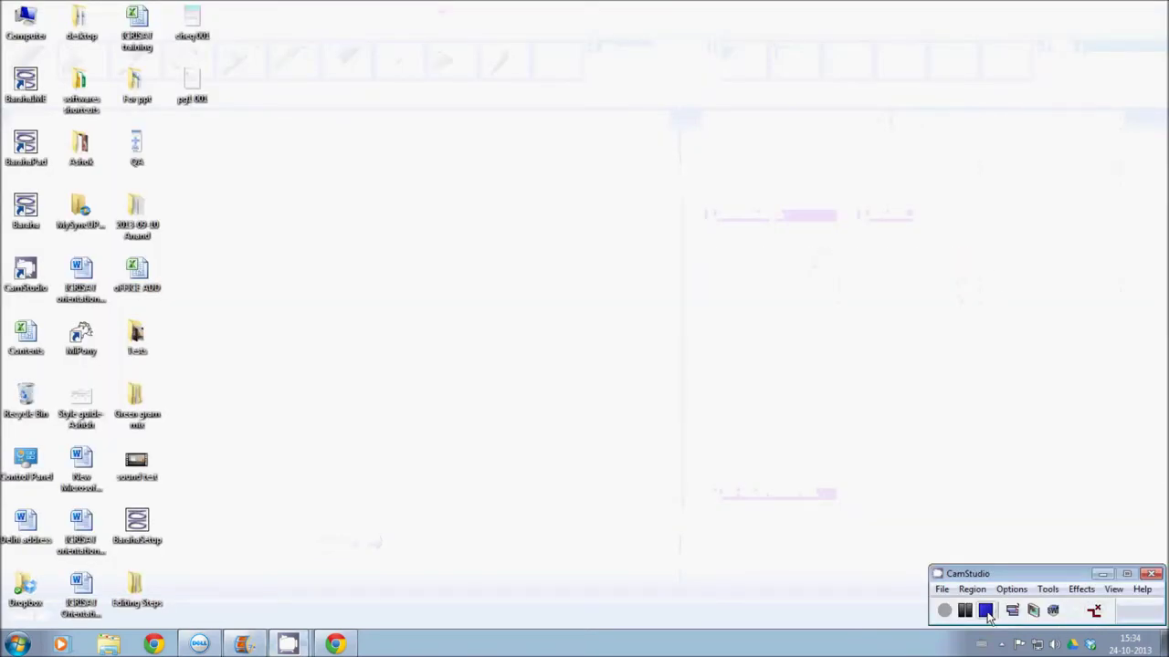